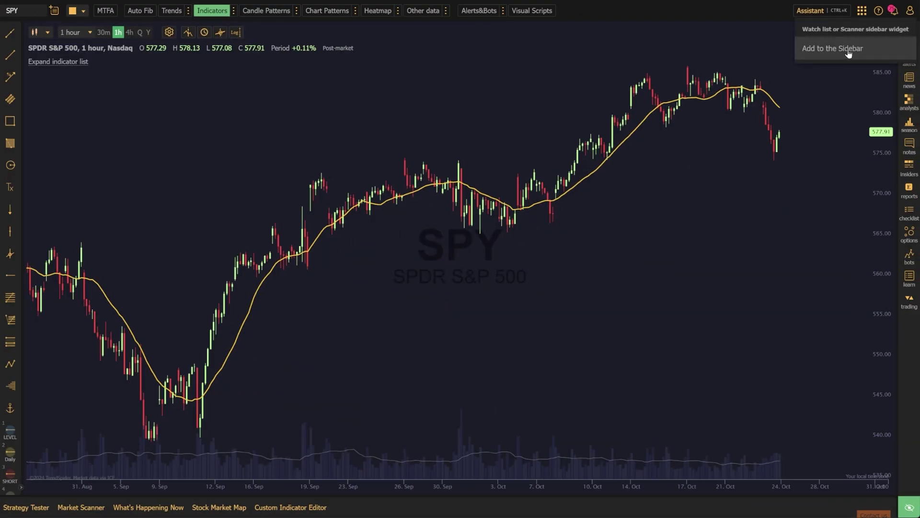
- Add a sidebar watch list showing the Top Mentioned, 23rd Oct list
{"action": "left_click", "coordinate": [848, 49]}
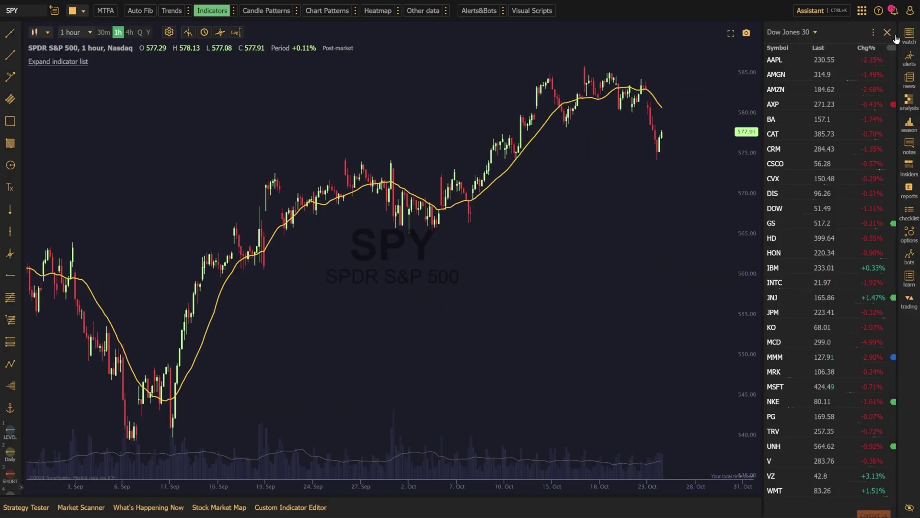
{"action": "left_click", "coordinate": [812, 32]}
{"action": "type", "text": "t"}
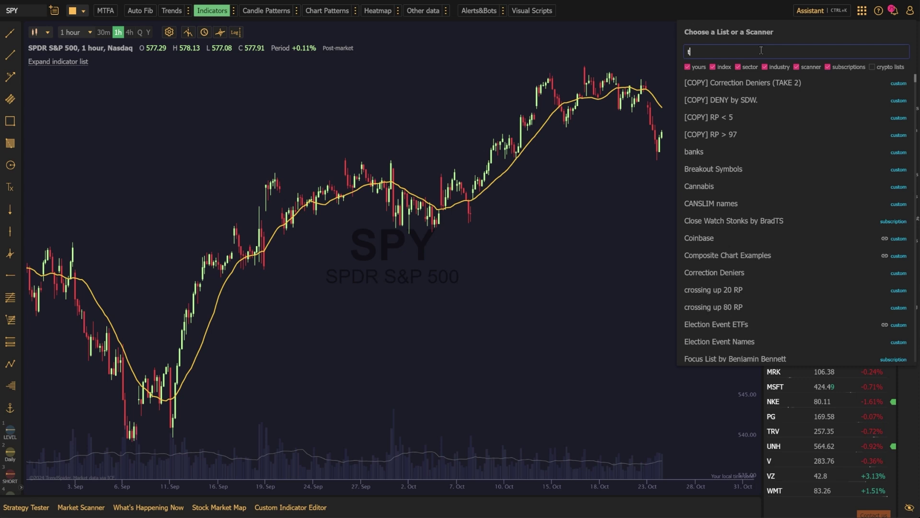
{"action": "type", "text": "op mentioned"}
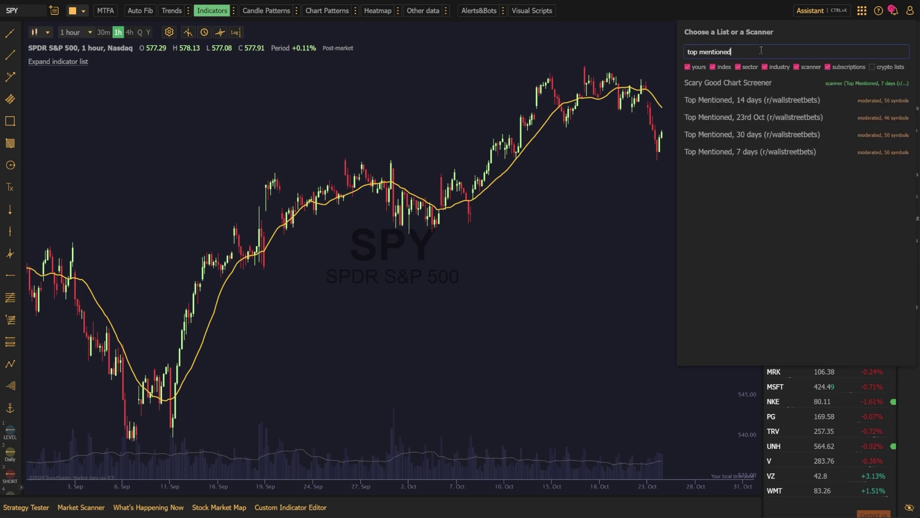
{"action": "left_click", "coordinate": [781, 117]}
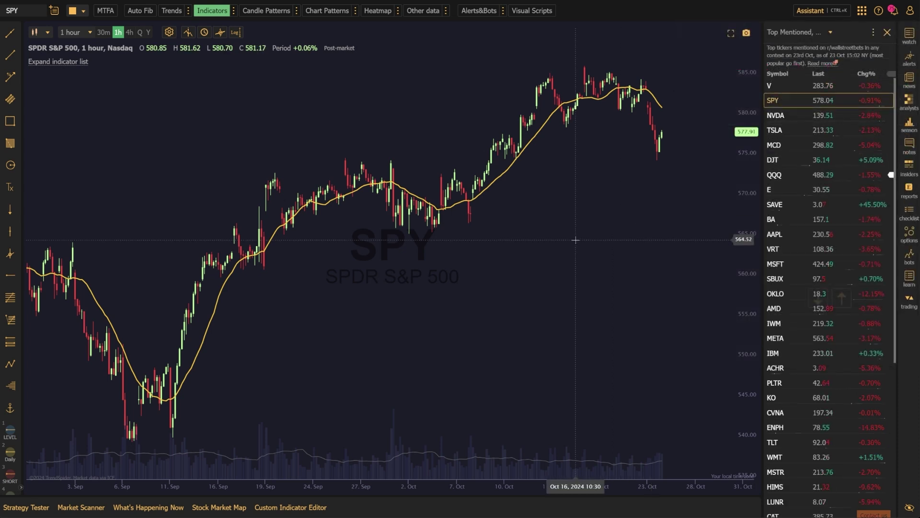
- Switch the sidebar list to The CANSLIM Scan #nyse results
{"action": "left_click", "coordinate": [801, 34]}
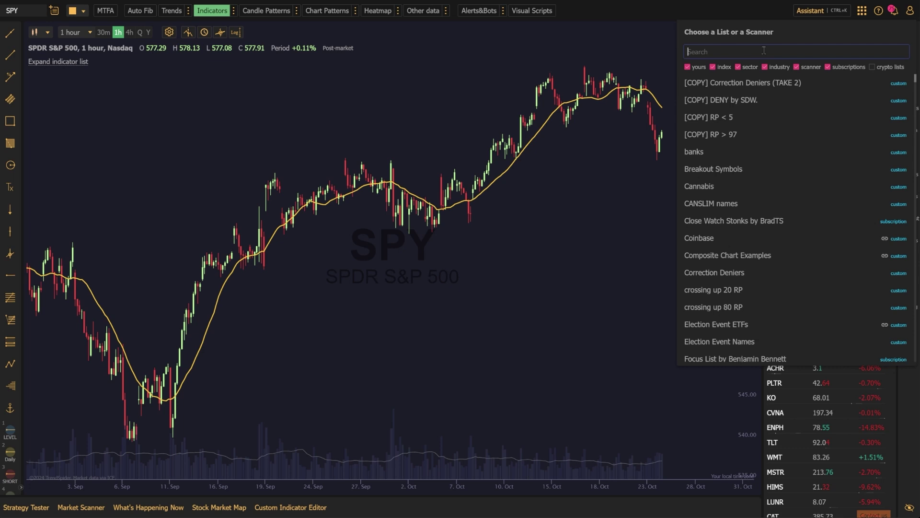
{"action": "type", "text": "canslim"}
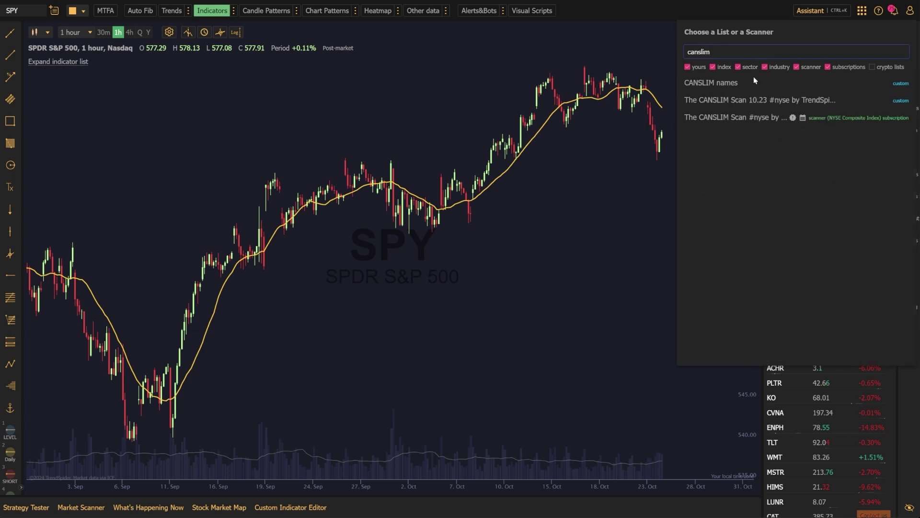
{"action": "left_click", "coordinate": [750, 117]}
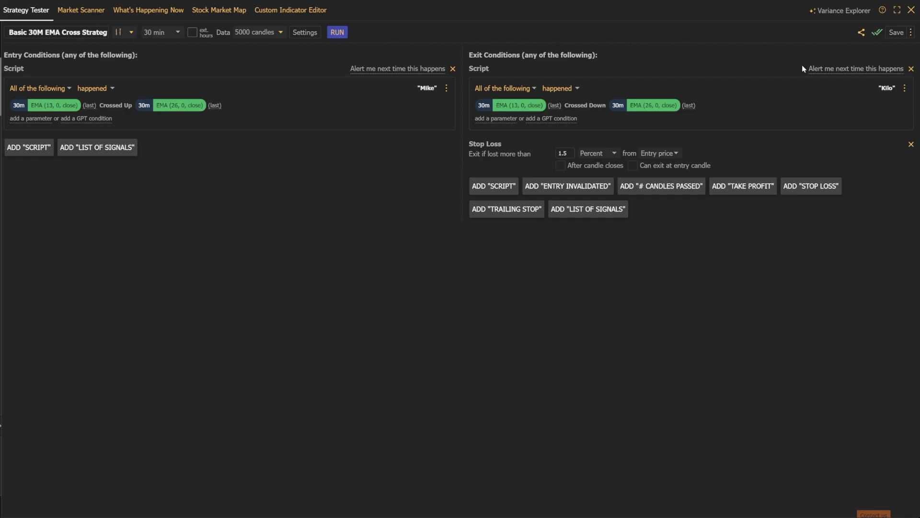
- Load the 47 symbols of Top Mentioned, 23rd Oct into the Strategy Variance Explorer
{"action": "left_click", "coordinate": [852, 14]}
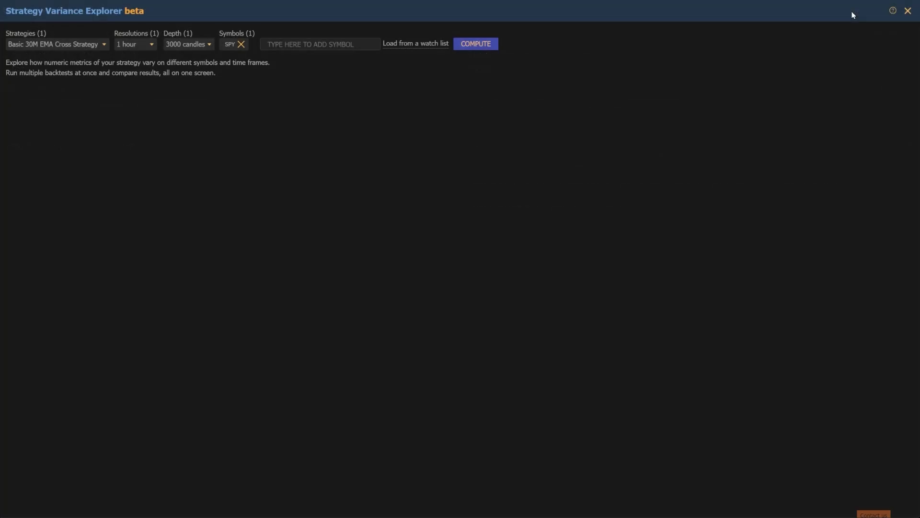
{"action": "left_click", "coordinate": [425, 54]}
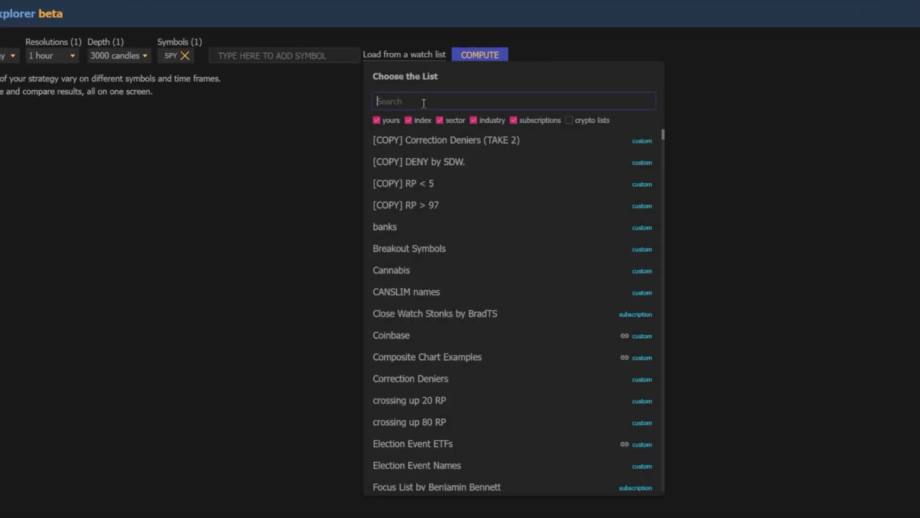
{"action": "type", "text": "top mentioned"}
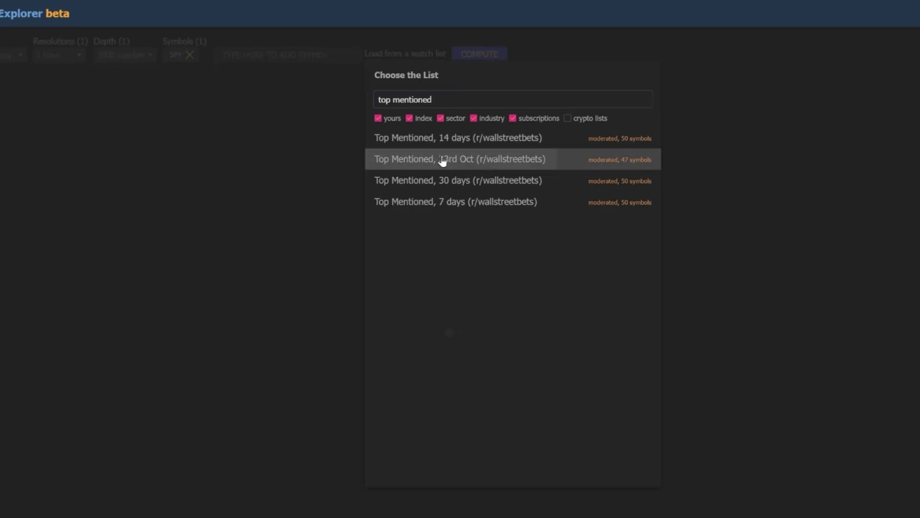
{"action": "left_click", "coordinate": [441, 162]}
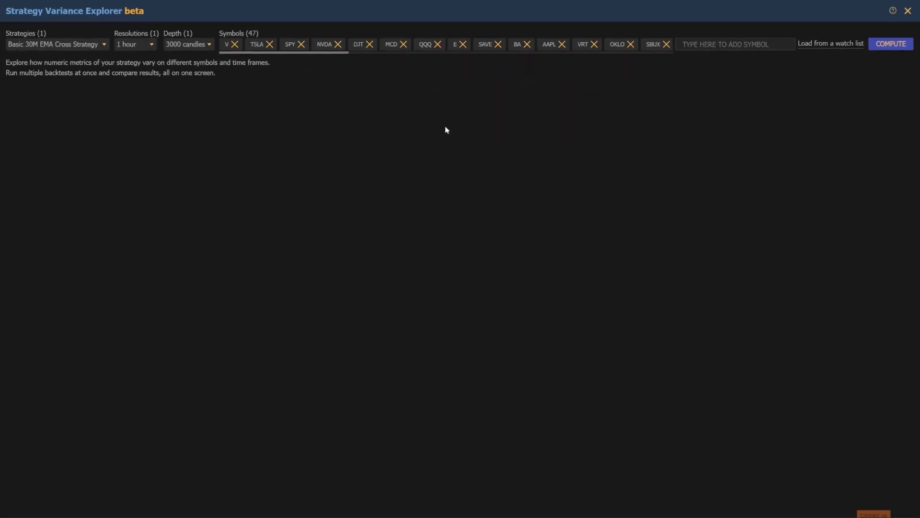
- Run the backtests across all 47 symbols and scroll through the results
{"action": "left_click", "coordinate": [902, 47]}
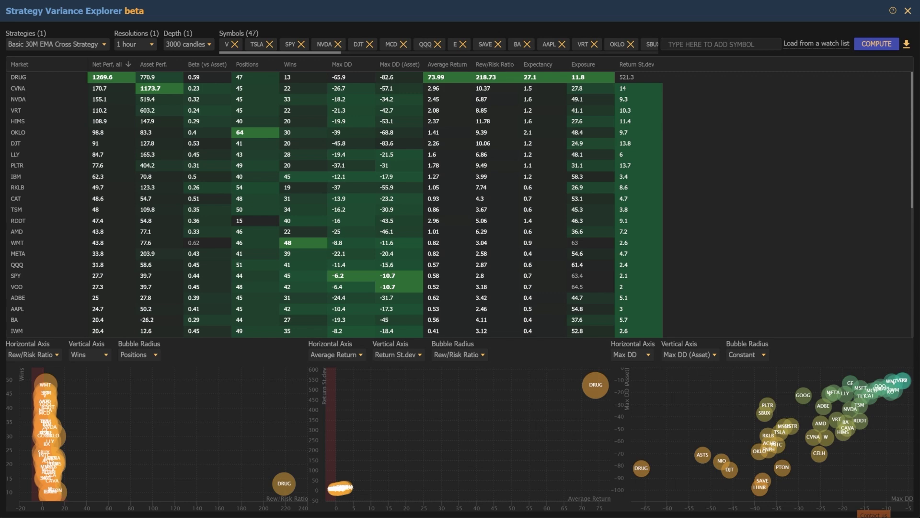
{"action": "scroll", "coordinate": [914, 90], "scroll_direction": "down", "scroll_amount": 3}
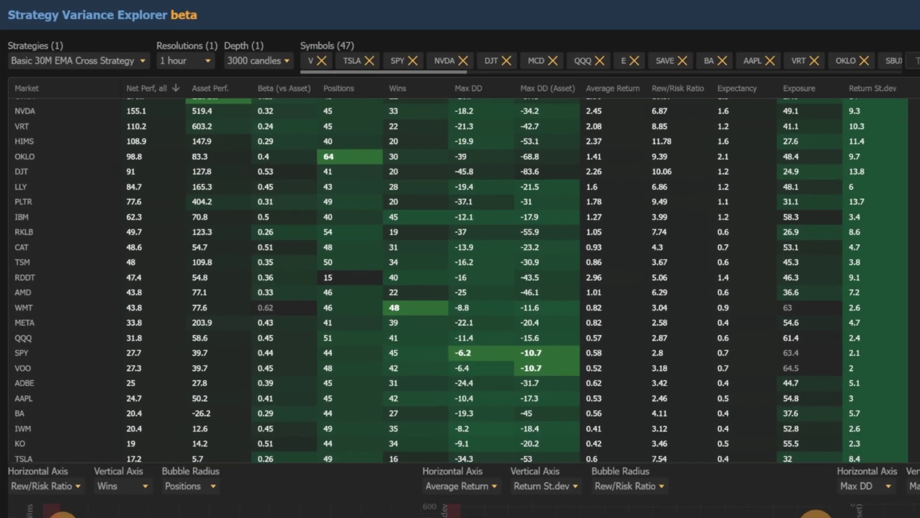
{"action": "scroll", "coordinate": [440, 281], "scroll_direction": "down", "scroll_amount": 2}
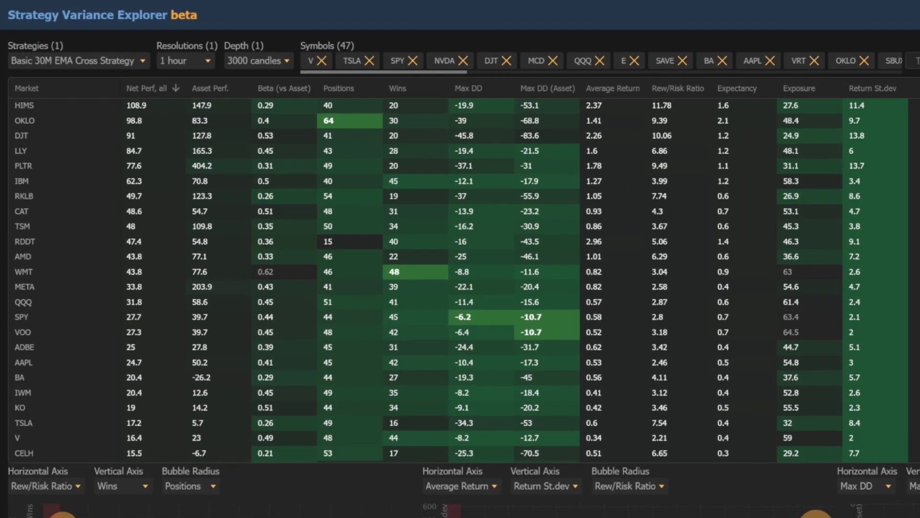
{"action": "scroll", "coordinate": [439, 281], "scroll_direction": "down", "scroll_amount": 3}
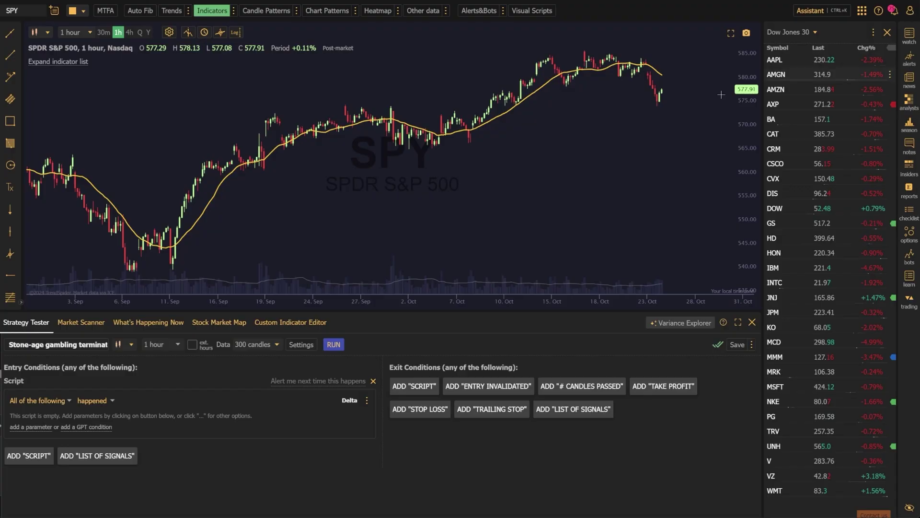
- Load The CANSLIM Scan by TrendSpider into the market scanner and expand it full-screen
{"action": "left_click", "coordinate": [81, 322]}
{"action": "left_click", "coordinate": [26, 345]}
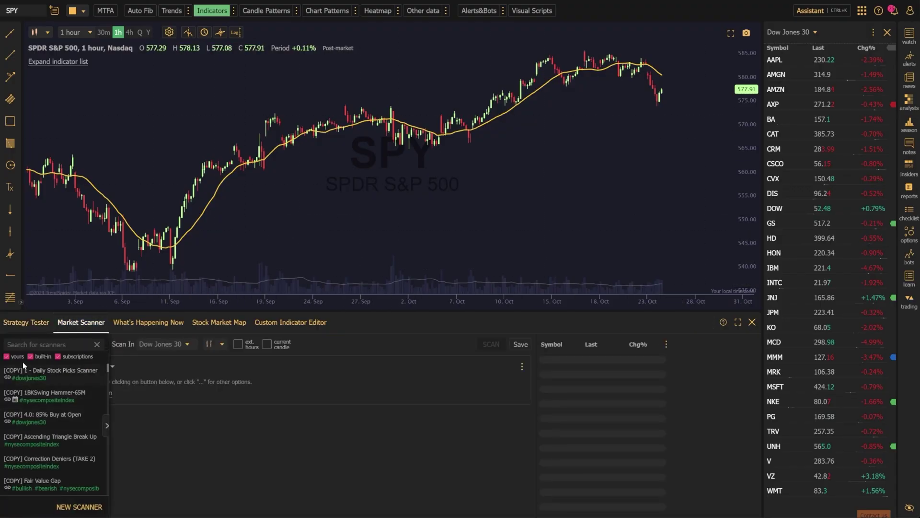
{"action": "type", "text": "canslim"}
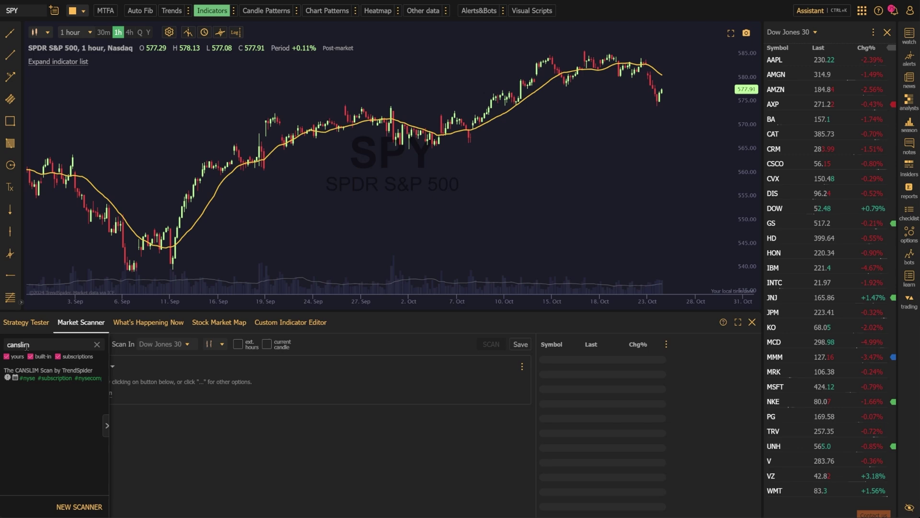
{"action": "left_click", "coordinate": [48, 371]}
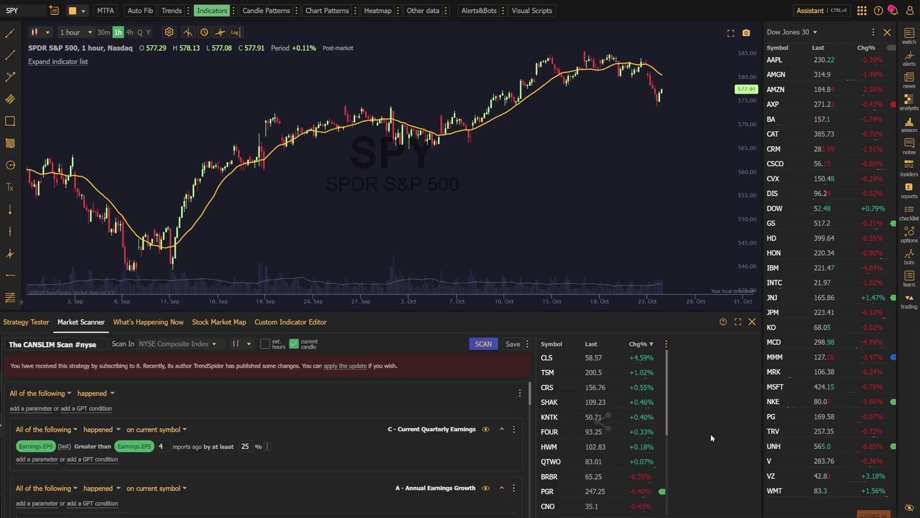
{"action": "left_click", "coordinate": [738, 322]}
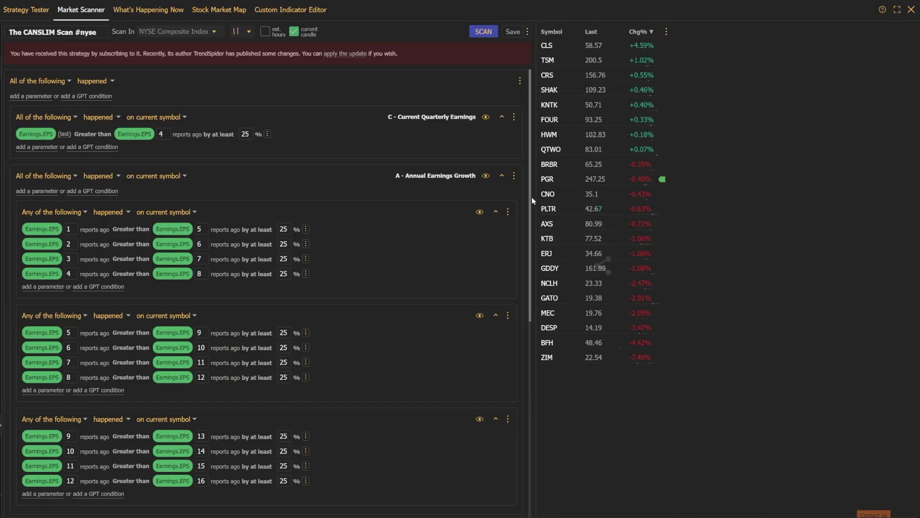
{"action": "left_click_drag", "start_coordinate": [530, 196], "coordinate": [537, 360]}
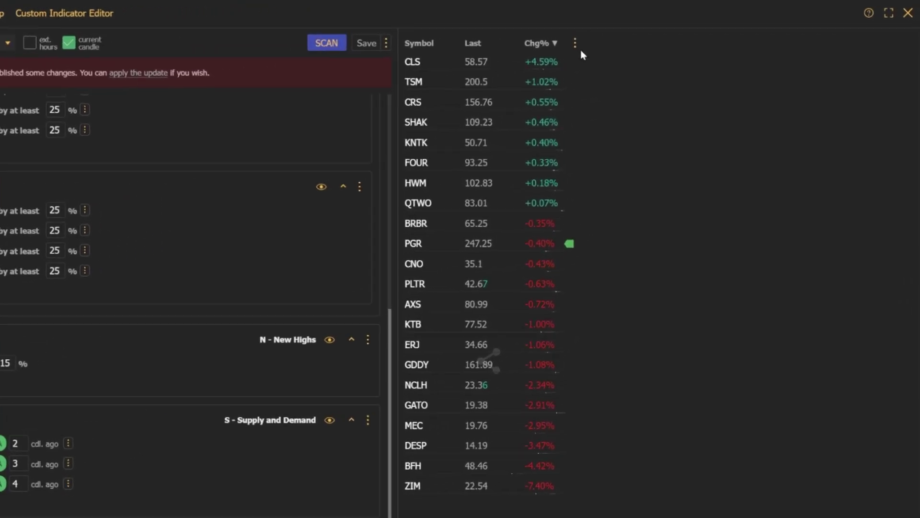
- Clone the scan results into a new watch list named 'Canslim Names'
{"action": "left_click", "coordinate": [630, 36]}
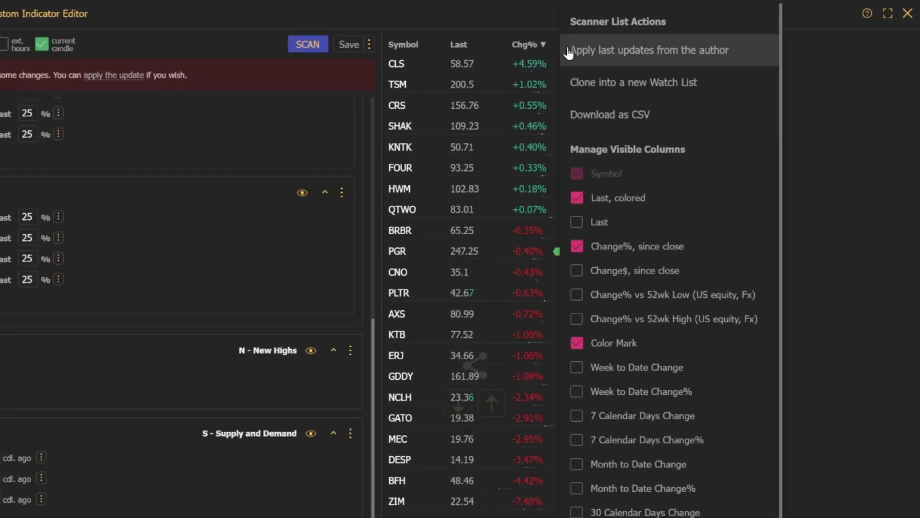
{"action": "left_click", "coordinate": [605, 86]}
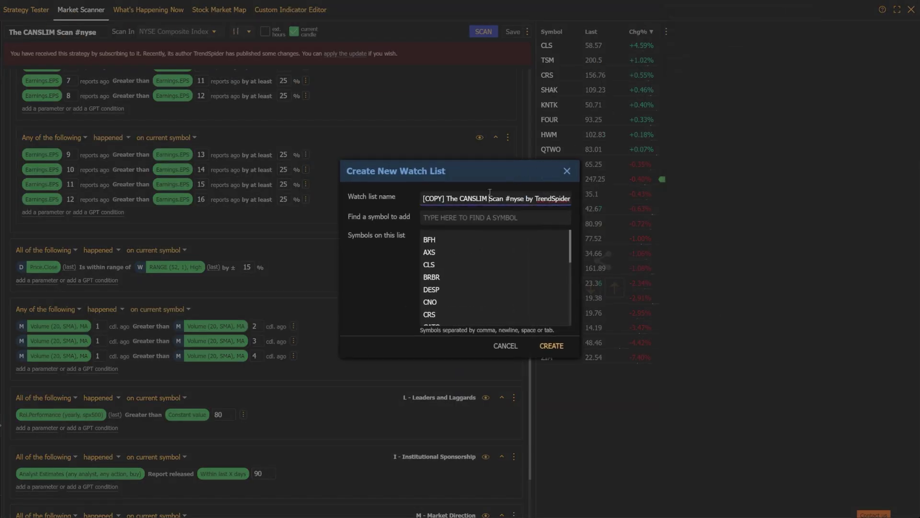
{"action": "key", "text": "ctrl+a"}
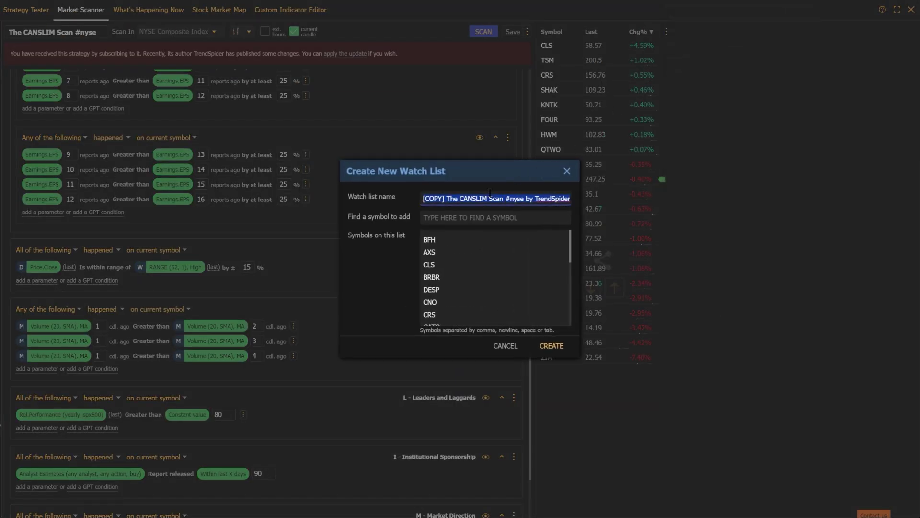
{"action": "type", "text": "Canslim Names"}
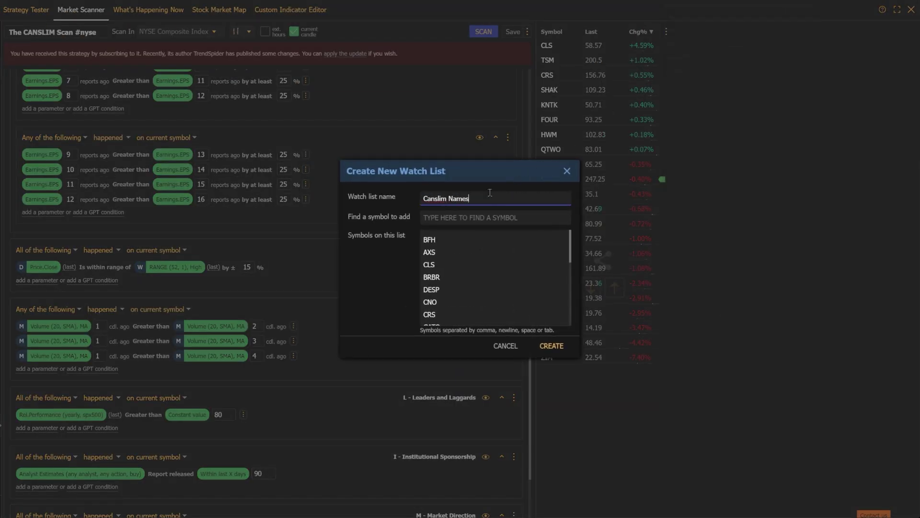
{"action": "left_click", "coordinate": [551, 349]}
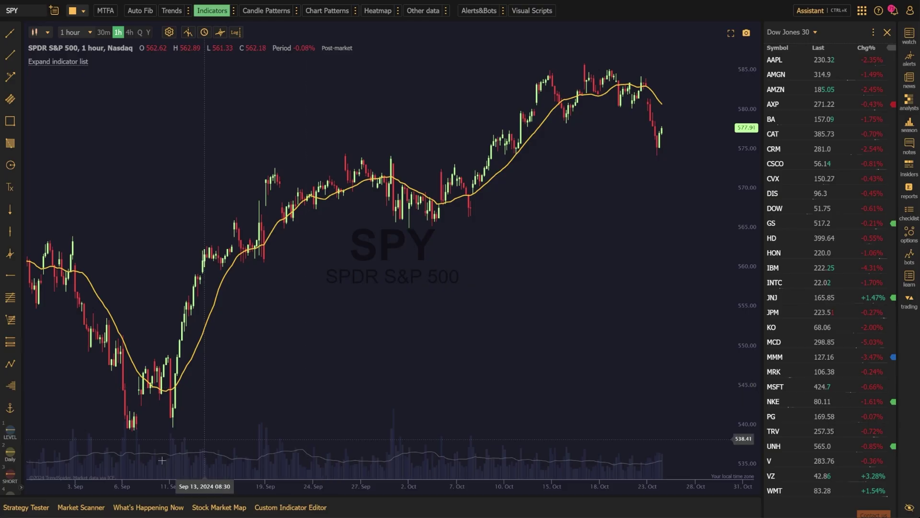
- Load the Any Bullish MA Cross strategy in the Strategy Tester and open its Variance Explorer
{"action": "left_click", "coordinate": [24, 503]}
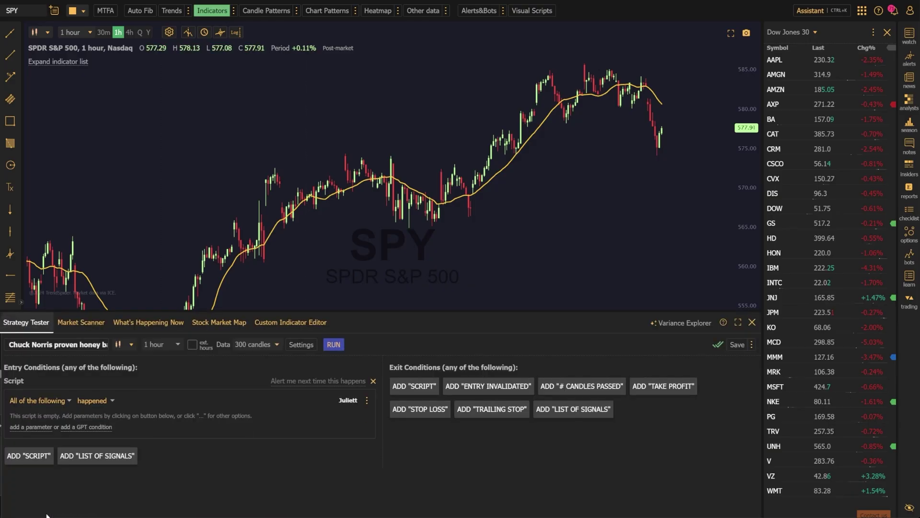
{"action": "left_click", "coordinate": [44, 344]}
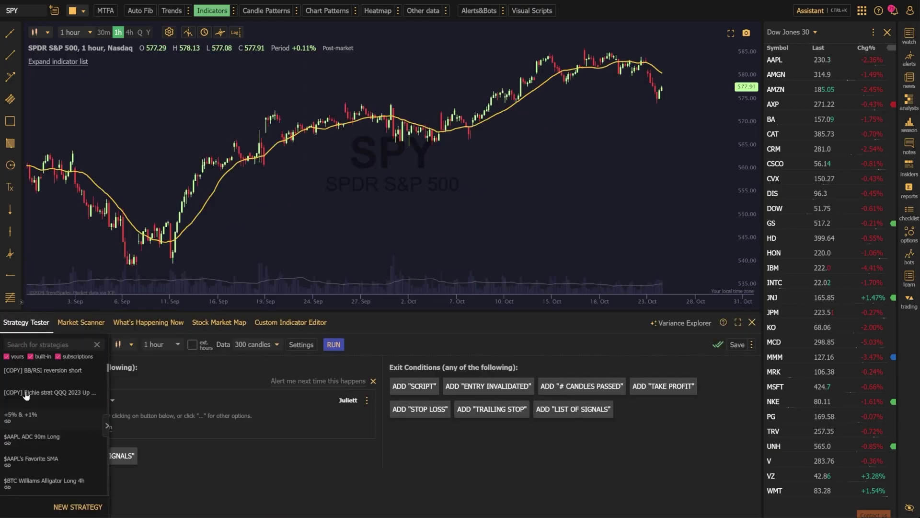
{"action": "type", "text": "any"}
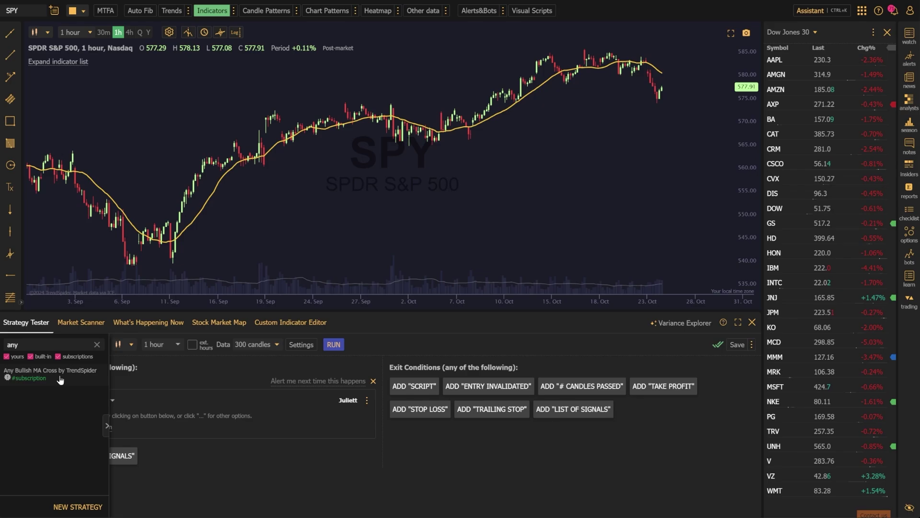
{"action": "left_click", "coordinate": [61, 375]}
{"action": "left_click", "coordinate": [676, 324]}
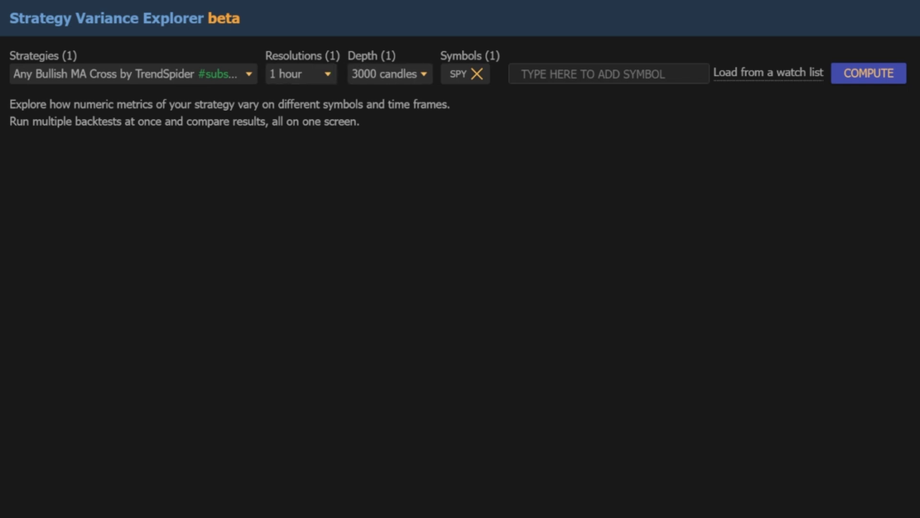
- Load the 22 Canslim Names symbols and run the Any Bullish MA Cross backtests on them
{"action": "left_click", "coordinate": [790, 78]}
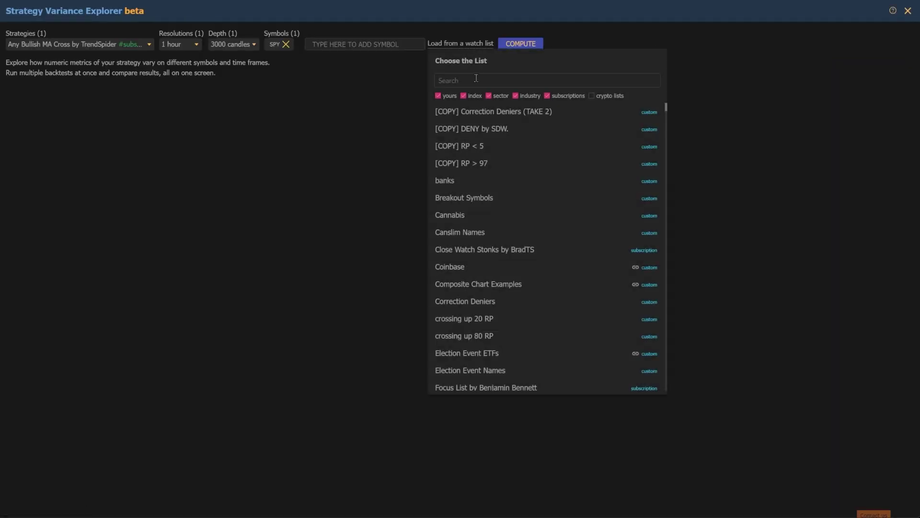
{"action": "type", "text": "canslim"}
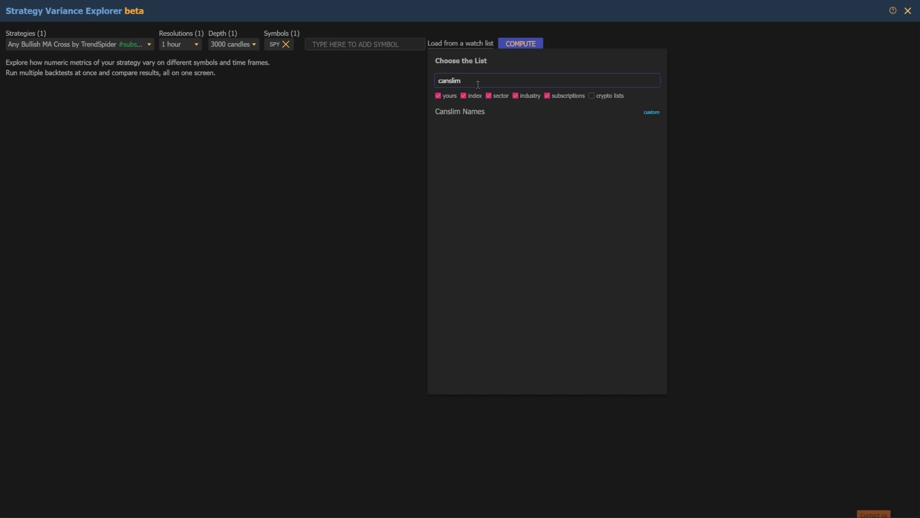
{"action": "left_click", "coordinate": [486, 112]}
{"action": "left_click", "coordinate": [882, 44]}
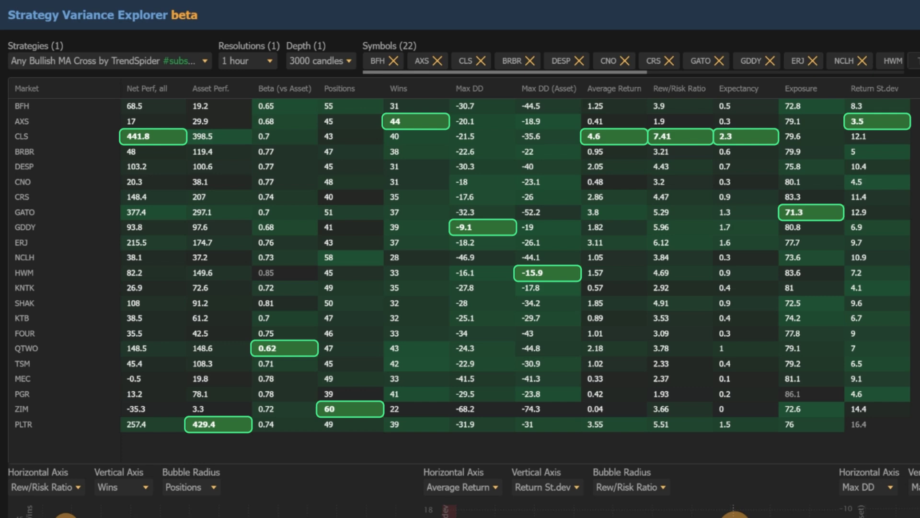
- Sort the results by Net Perf. descending, putting CLS at 441.8 on top
{"action": "left_click", "coordinate": [158, 94]}
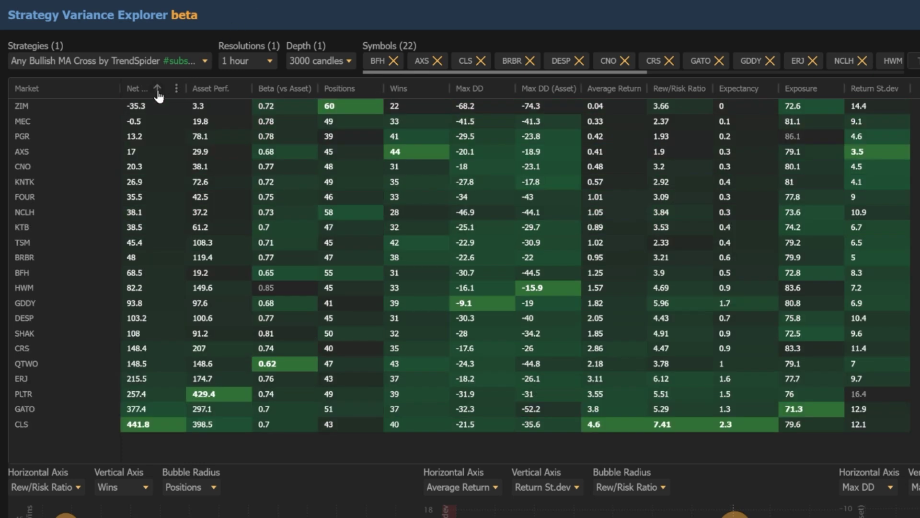
{"action": "left_click", "coordinate": [158, 91]}
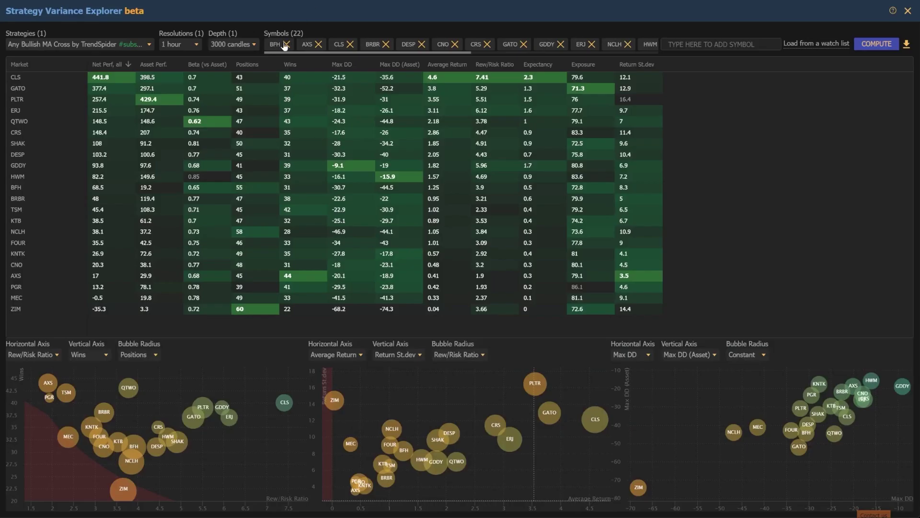
- Remove every symbol chip except CLS, GATO and ERJ
{"action": "left_click", "coordinate": [287, 44]}
{"action": "left_click", "coordinate": [286, 44]}
{"action": "left_click", "coordinate": [318, 45]}
{"action": "left_click", "coordinate": [318, 44]}
{"action": "left_click", "coordinate": [318, 44]}
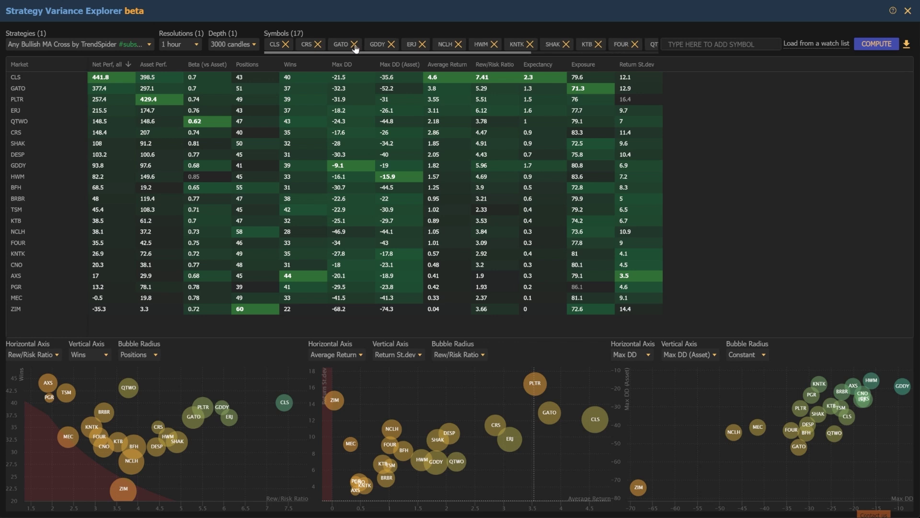
{"action": "left_click", "coordinate": [317, 44]}
{"action": "left_click", "coordinate": [359, 44]}
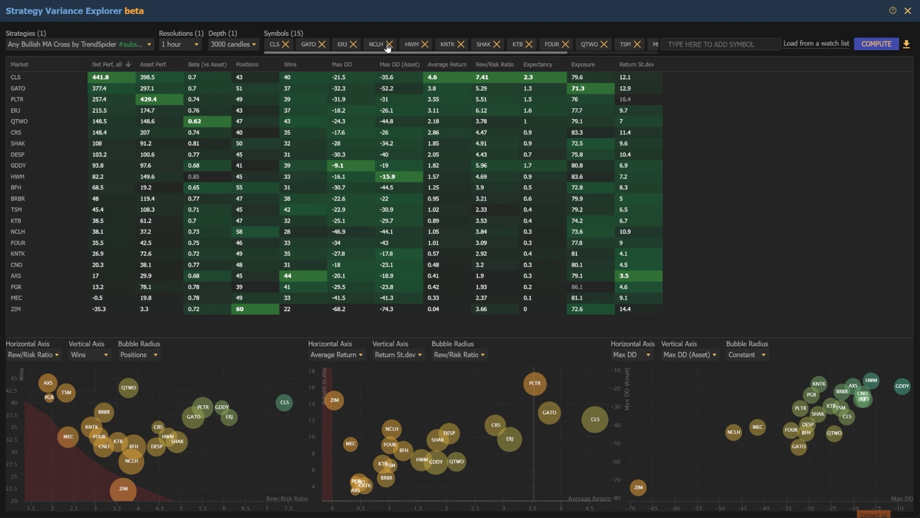
{"action": "left_click", "coordinate": [390, 45]}
{"action": "left_click", "coordinate": [391, 45]}
{"action": "left_click", "coordinate": [391, 45]}
{"action": "left_click", "coordinate": [390, 44]}
{"action": "left_click", "coordinate": [391, 44]}
{"action": "left_click", "coordinate": [391, 45]}
{"action": "left_click", "coordinate": [391, 44]}
{"action": "left_click", "coordinate": [391, 44]}
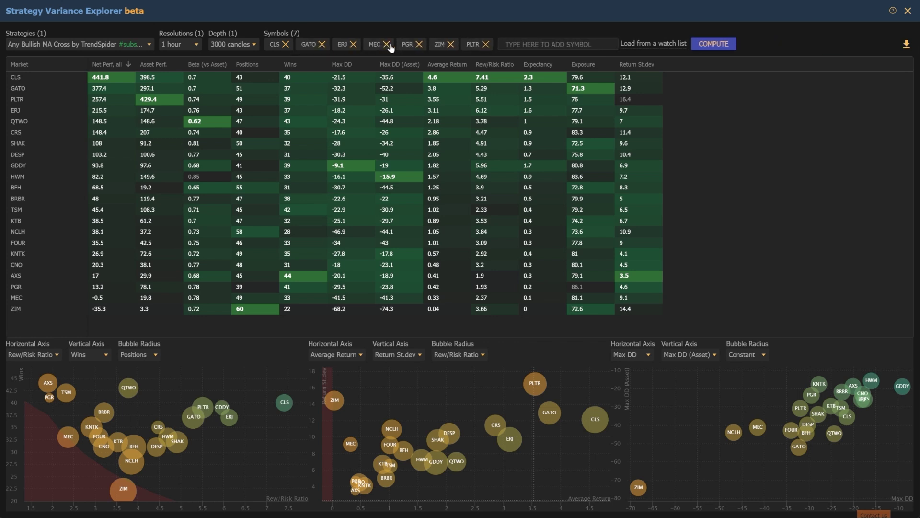
{"action": "left_click", "coordinate": [391, 45]}
{"action": "left_click", "coordinate": [391, 44]}
{"action": "left_click", "coordinate": [391, 44]}
{"action": "left_click", "coordinate": [391, 45]}
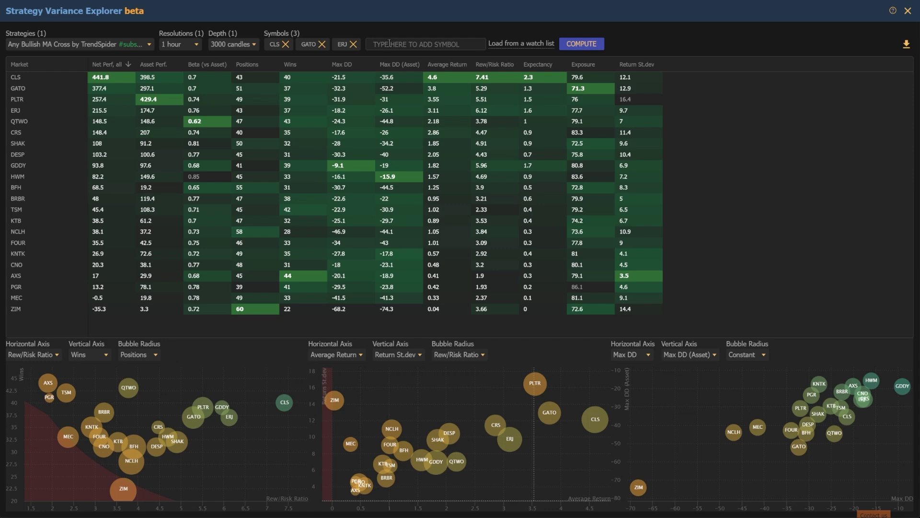
- Add Bearish RSI Divergence (1HR) and Strength Reclaim CHATS Long to the strategies compared
{"action": "left_click", "coordinate": [149, 45]}
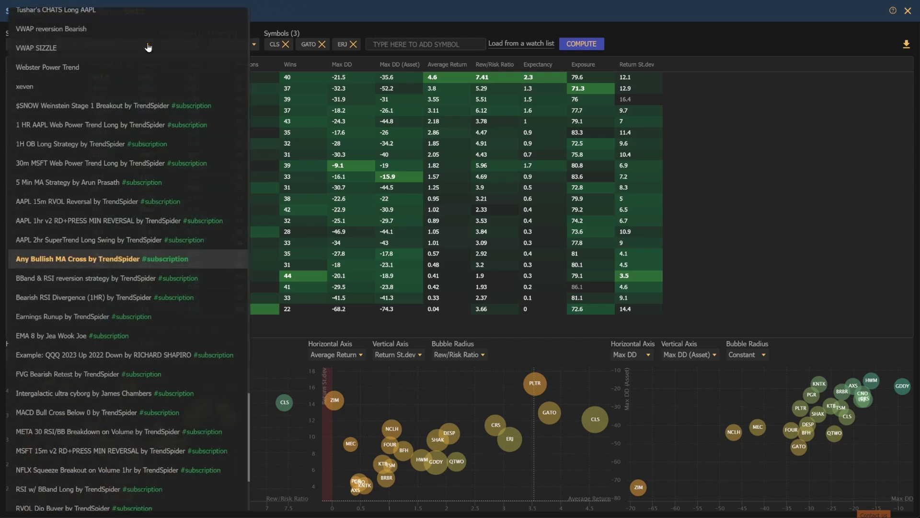
{"action": "left_click", "coordinate": [67, 298]}
{"action": "scroll", "coordinate": [68, 301], "scroll_direction": "down", "scroll_amount": 3}
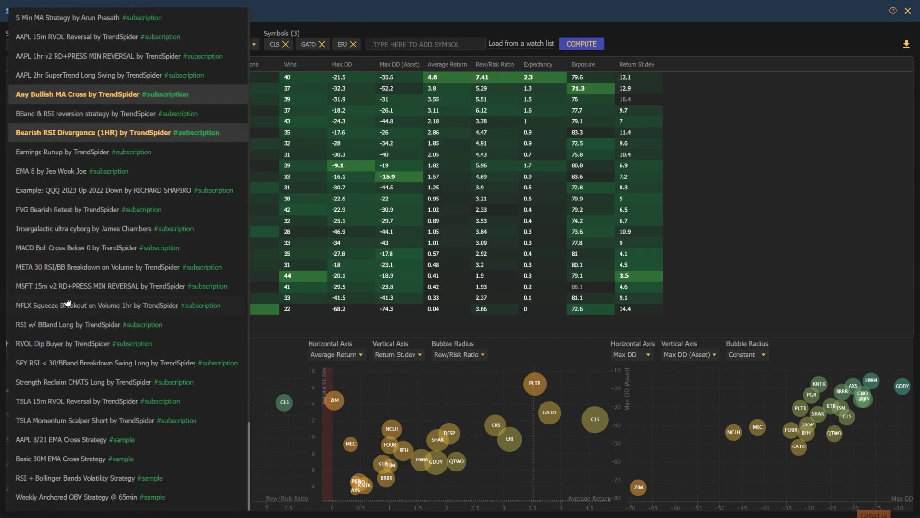
{"action": "left_click", "coordinate": [40, 391]}
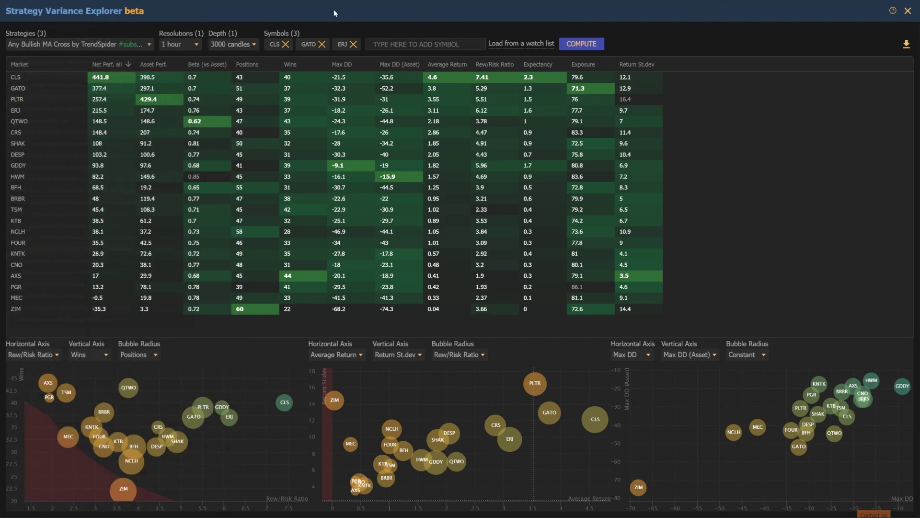
- Add 15 min and 30 min resolutions alongside 1 hour and rerun the comparison
{"action": "left_click", "coordinate": [195, 47]}
{"action": "left_click", "coordinate": [181, 207]}
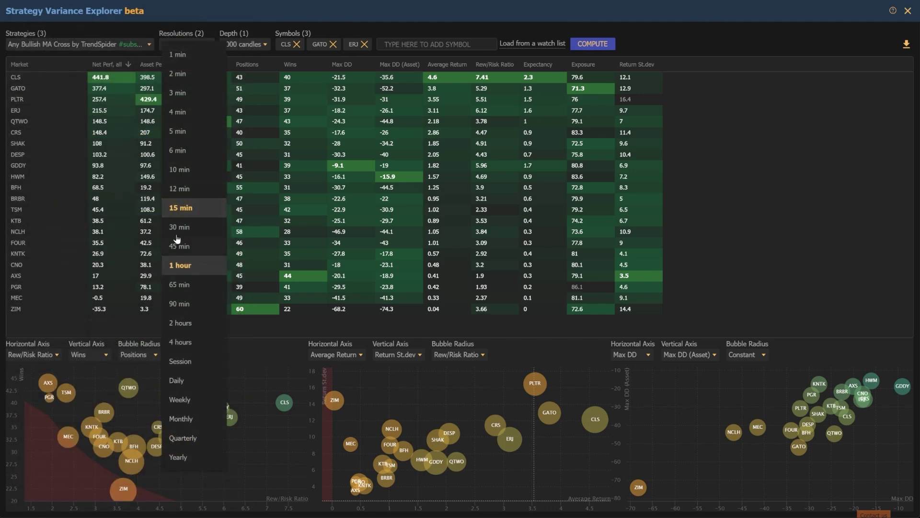
{"action": "left_click", "coordinate": [178, 229]}
{"action": "left_click", "coordinate": [617, 44]}
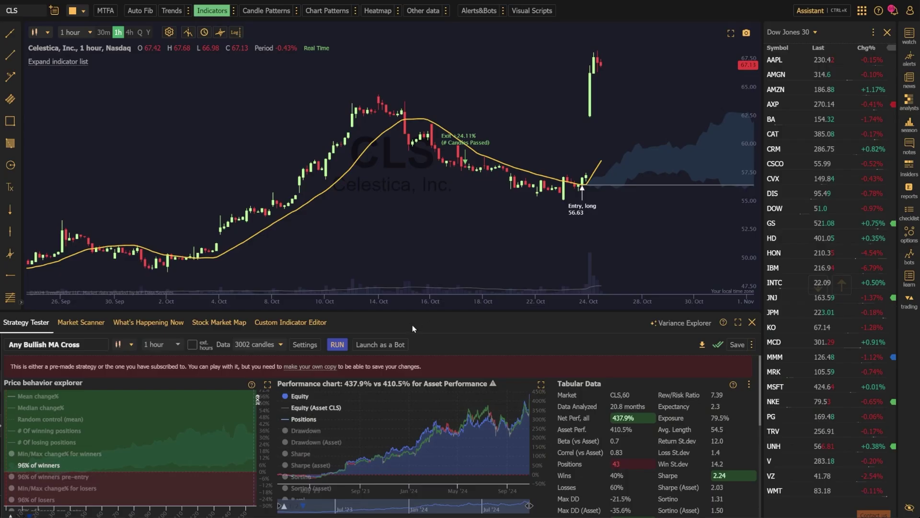
- Create a CLS trading bot with email and webhook alerts, pasting the SignalStack entry and exit URLs
{"action": "left_click", "coordinate": [380, 345]}
{"action": "left_click", "coordinate": [292, 199]}
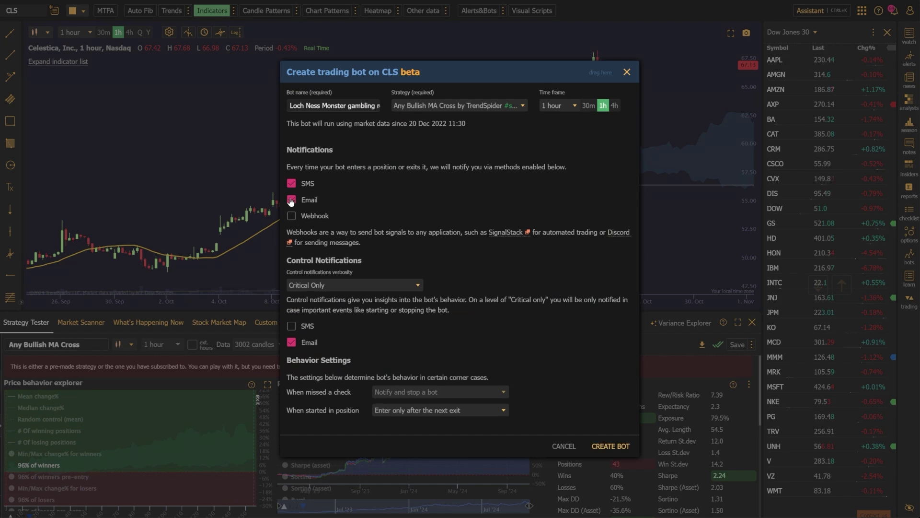
{"action": "left_click", "coordinate": [292, 216]}
{"action": "left_click", "coordinate": [325, 280]}
{"action": "right_click", "coordinate": [324, 280]}
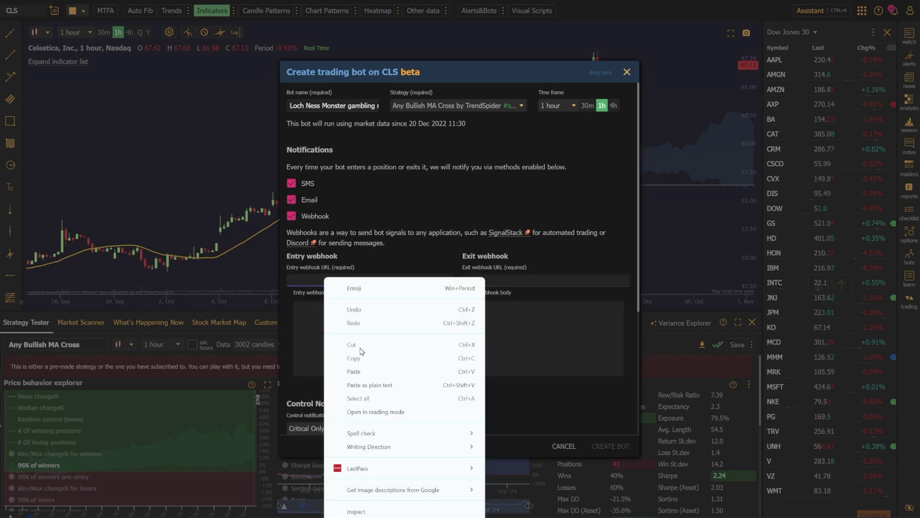
{"action": "left_click", "coordinate": [365, 373]}
{"action": "left_click", "coordinate": [507, 281]}
{"action": "right_click", "coordinate": [507, 281]}
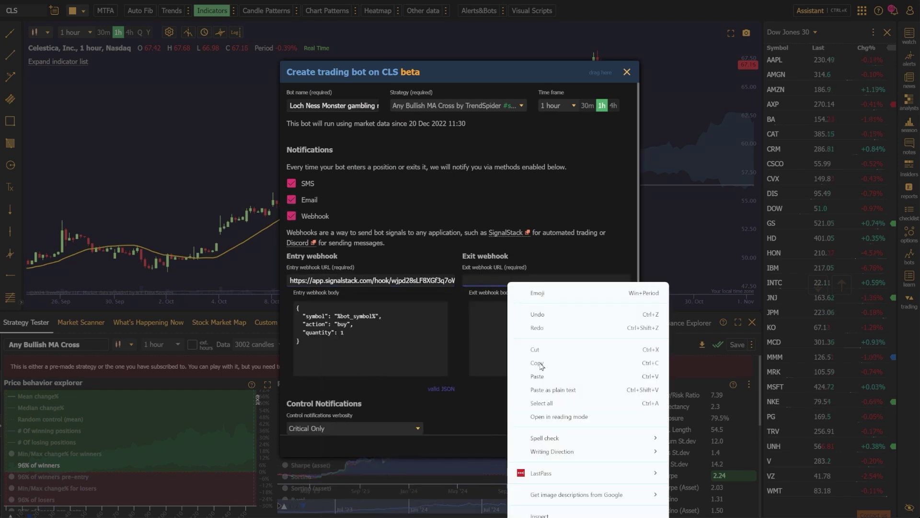
{"action": "left_click", "coordinate": [547, 372]}
- Set the order quantity to 50 in both the entry and exit webhook bodies
{"action": "left_click", "coordinate": [366, 336]}
{"action": "key", "text": "BackSpace"}
{"action": "type", "text": "50"}
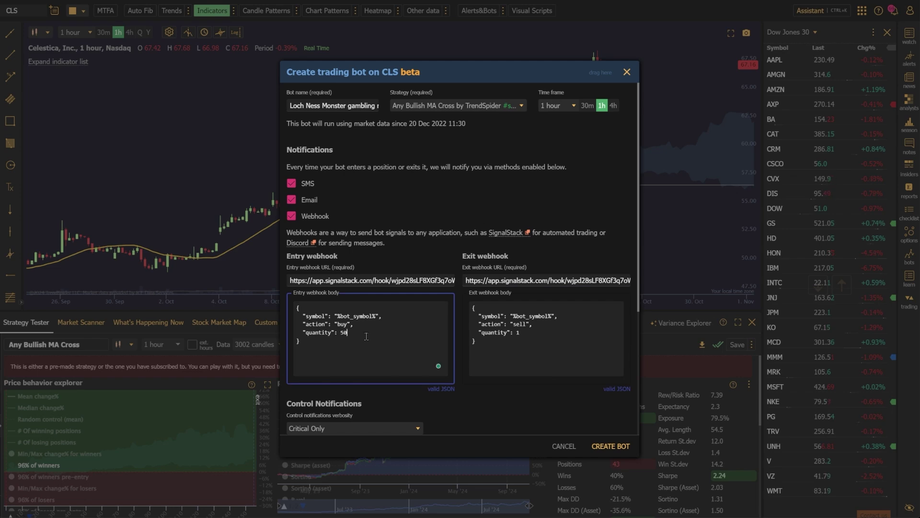
{"action": "left_click", "coordinate": [525, 334]}
{"action": "key", "text": "BackSpace"}
{"action": "type", "text": "50"}
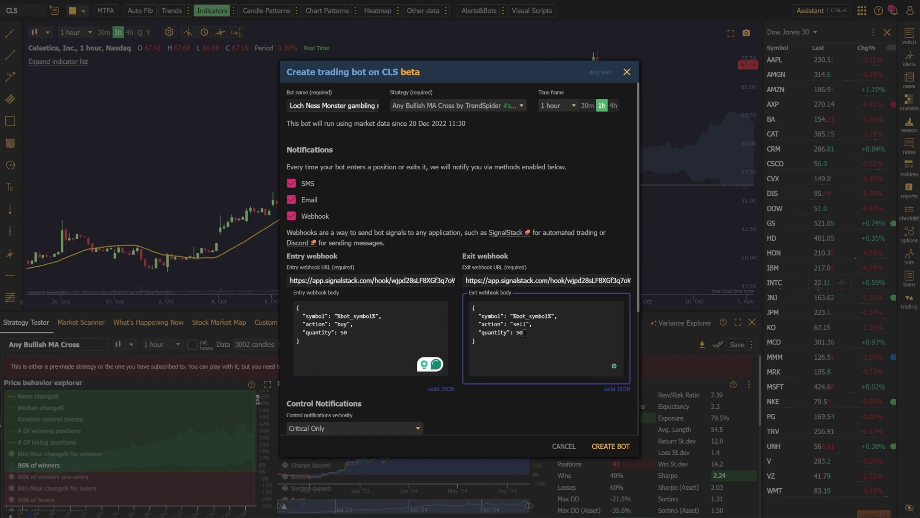